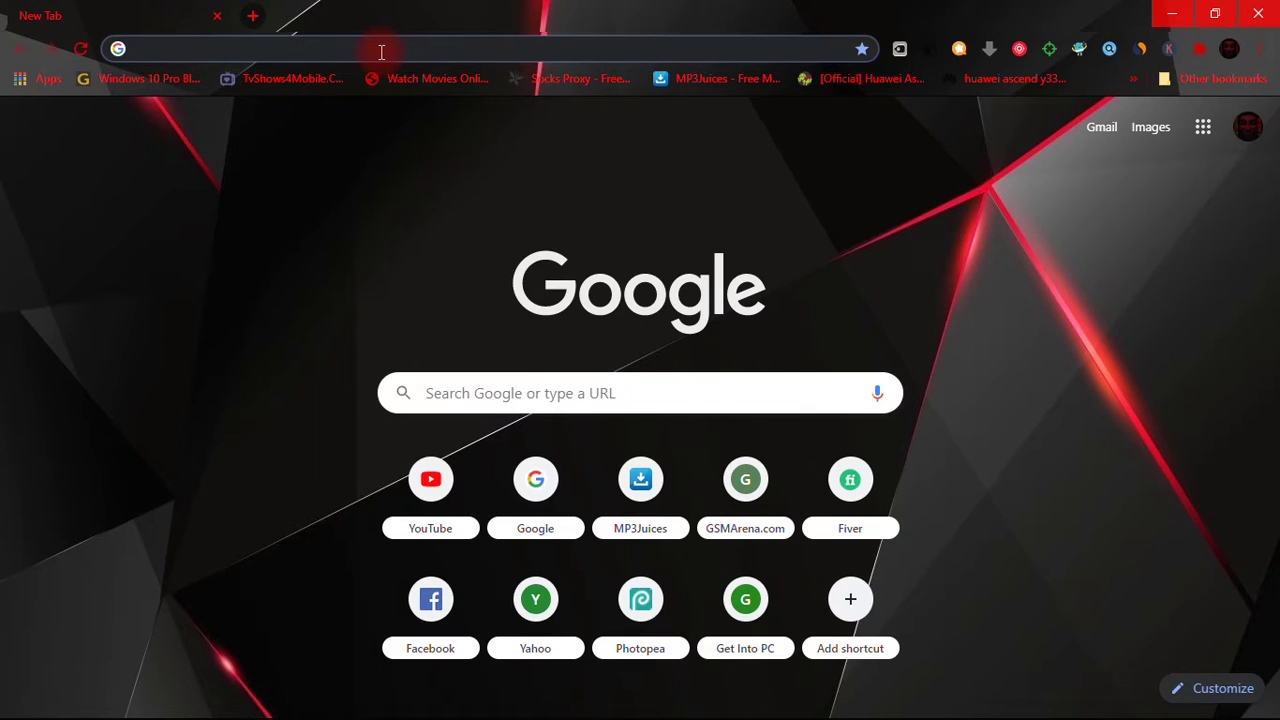
text(www.)
key(Return)
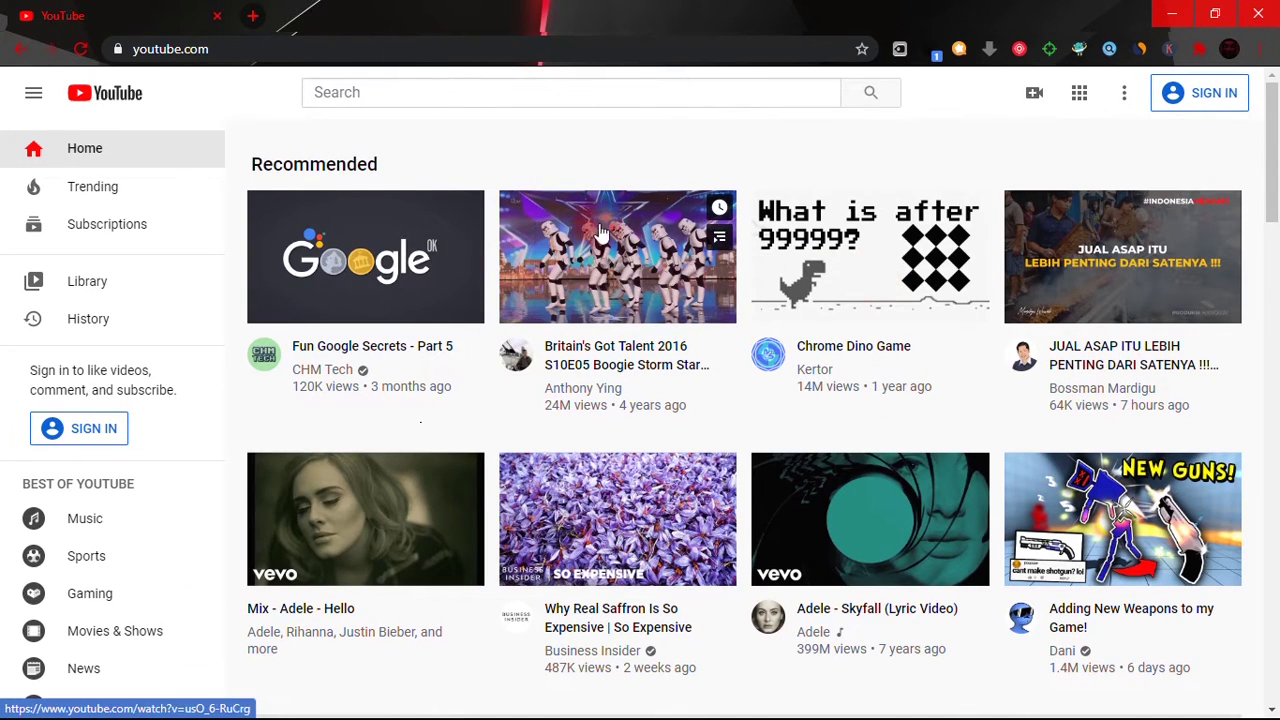
click(1262, 12)
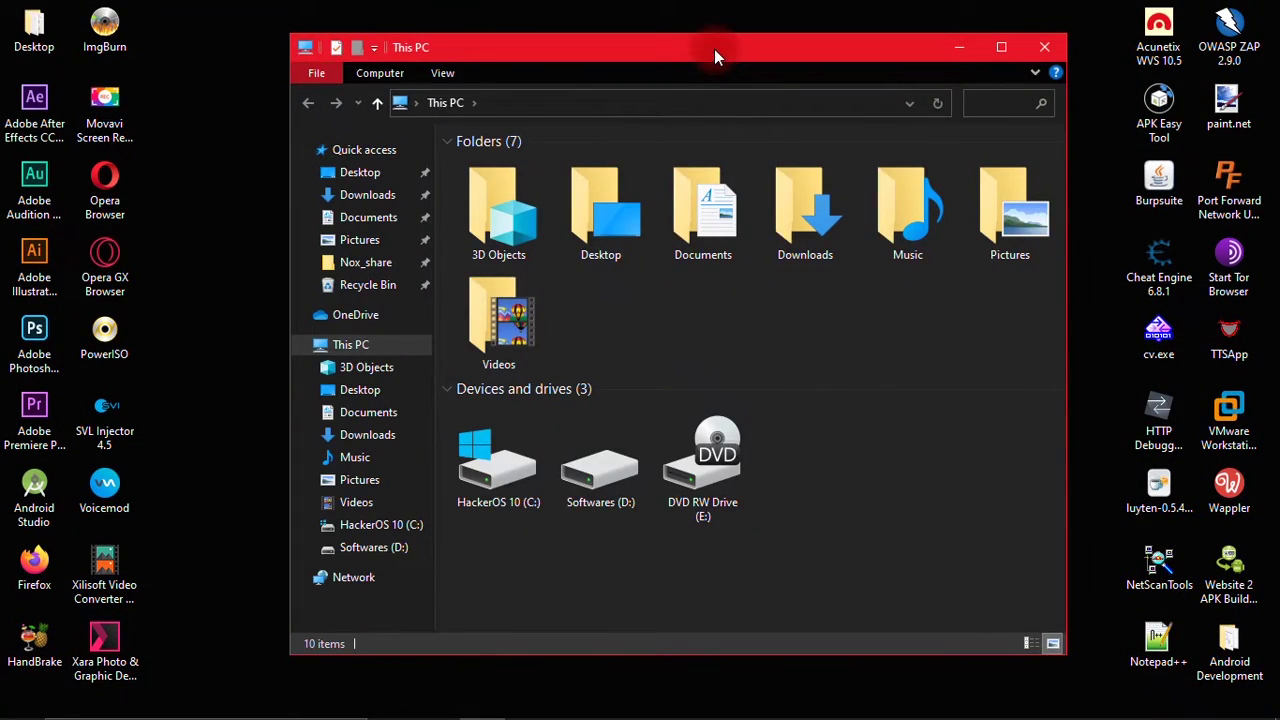
- Browse from the C: drive through Windows, System32 and drivers into the etc folder
drag(714, 49, 716, 27)
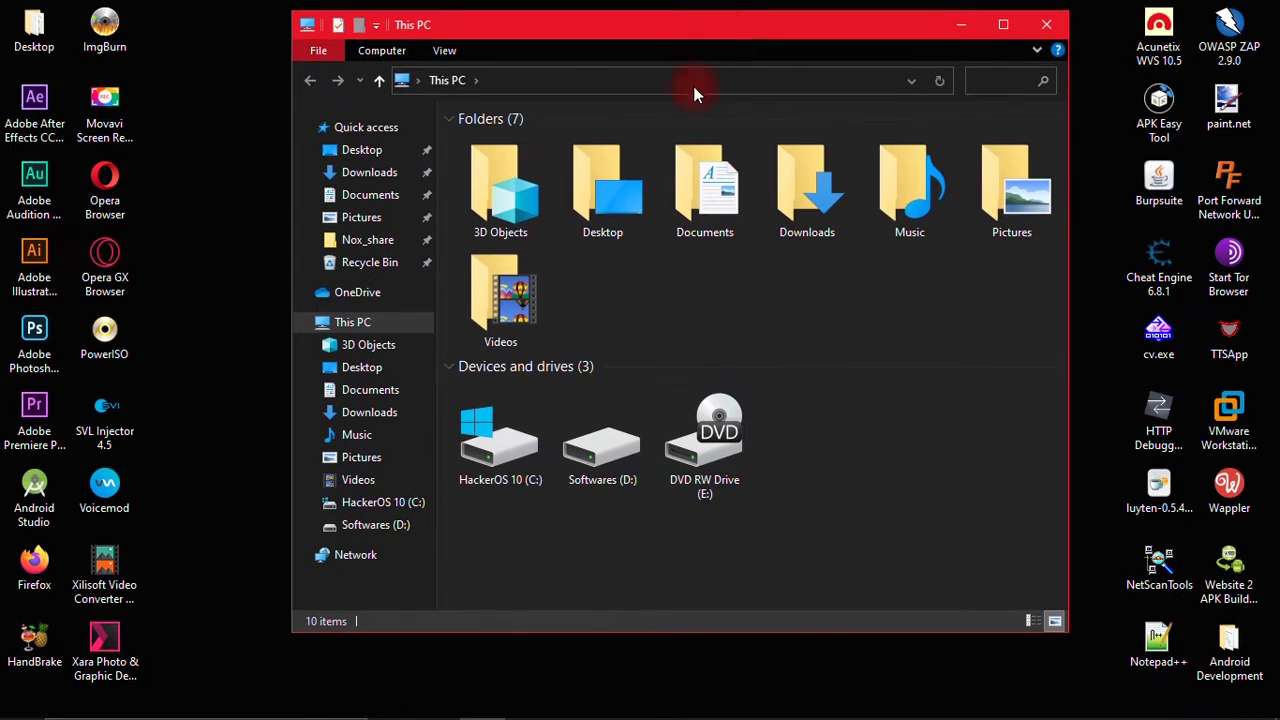
double_click(489, 470)
scroll(657, 331, down, 5)
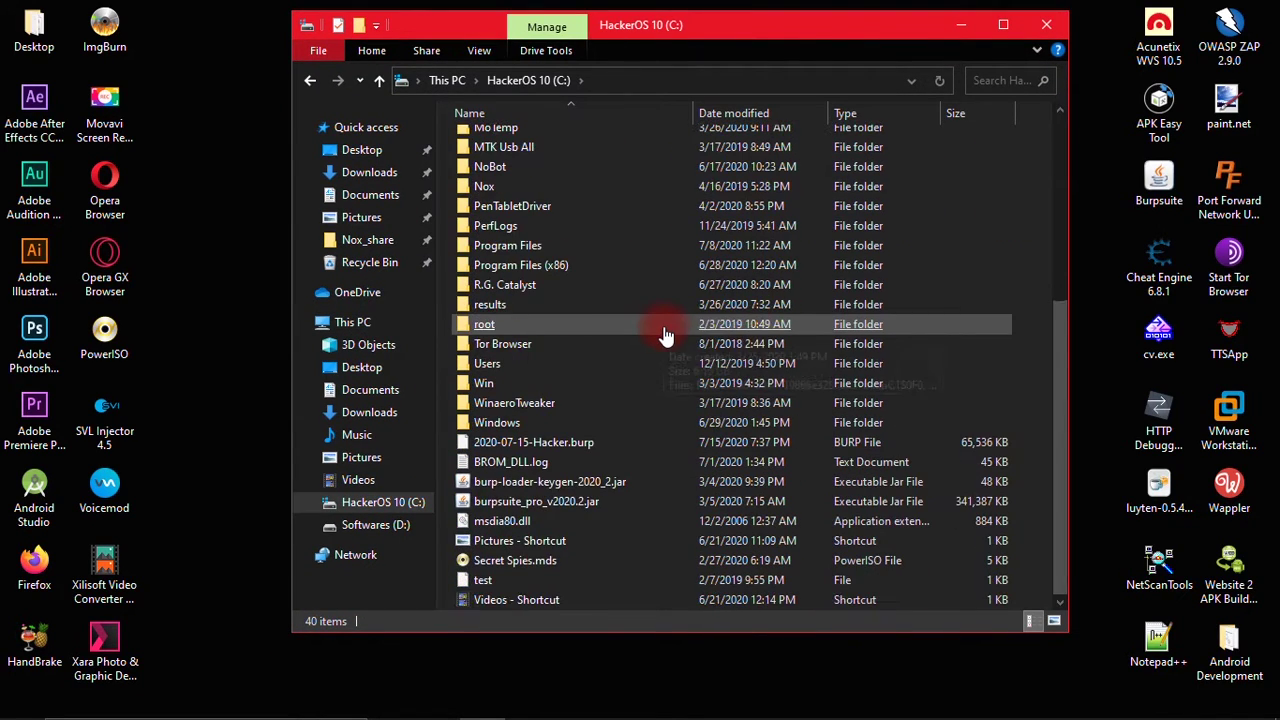
click(663, 328)
double_click(529, 422)
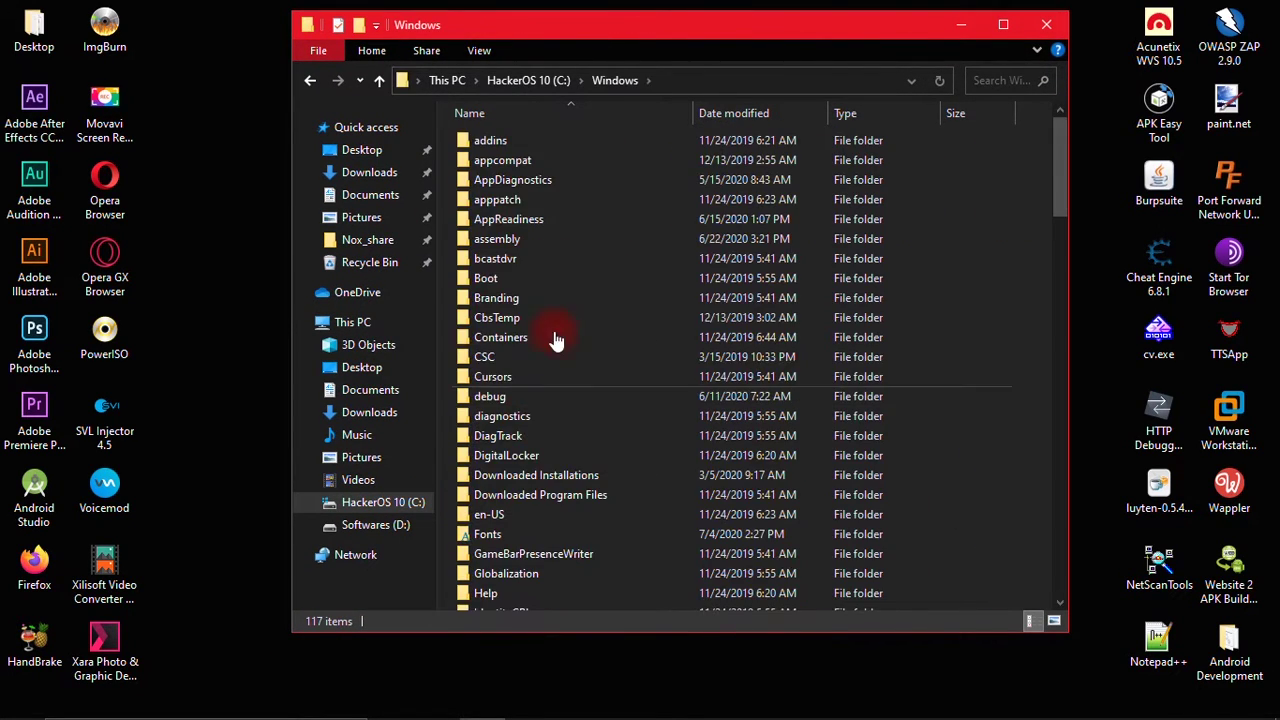
scroll(672, 363, down, 4)
scroll(671, 363, down, 8)
scroll(671, 363, down, 5)
scroll(650, 355, down, 4)
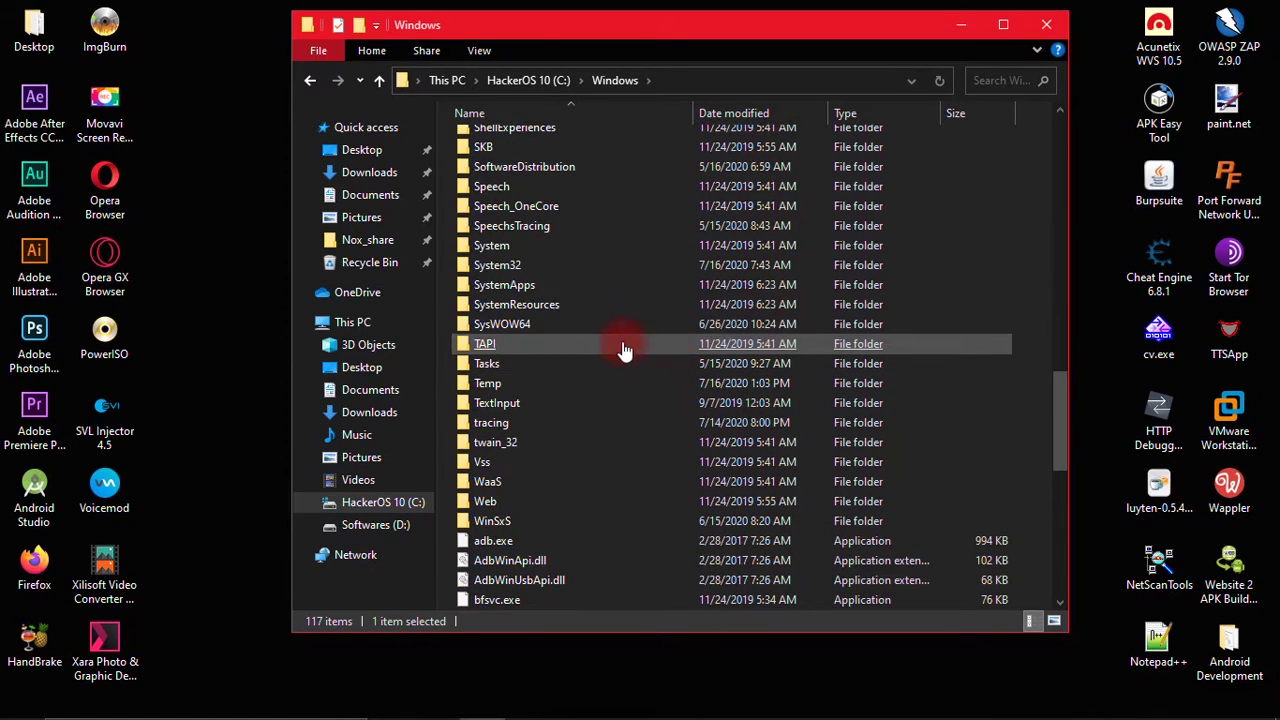
click(535, 290)
double_click(530, 265)
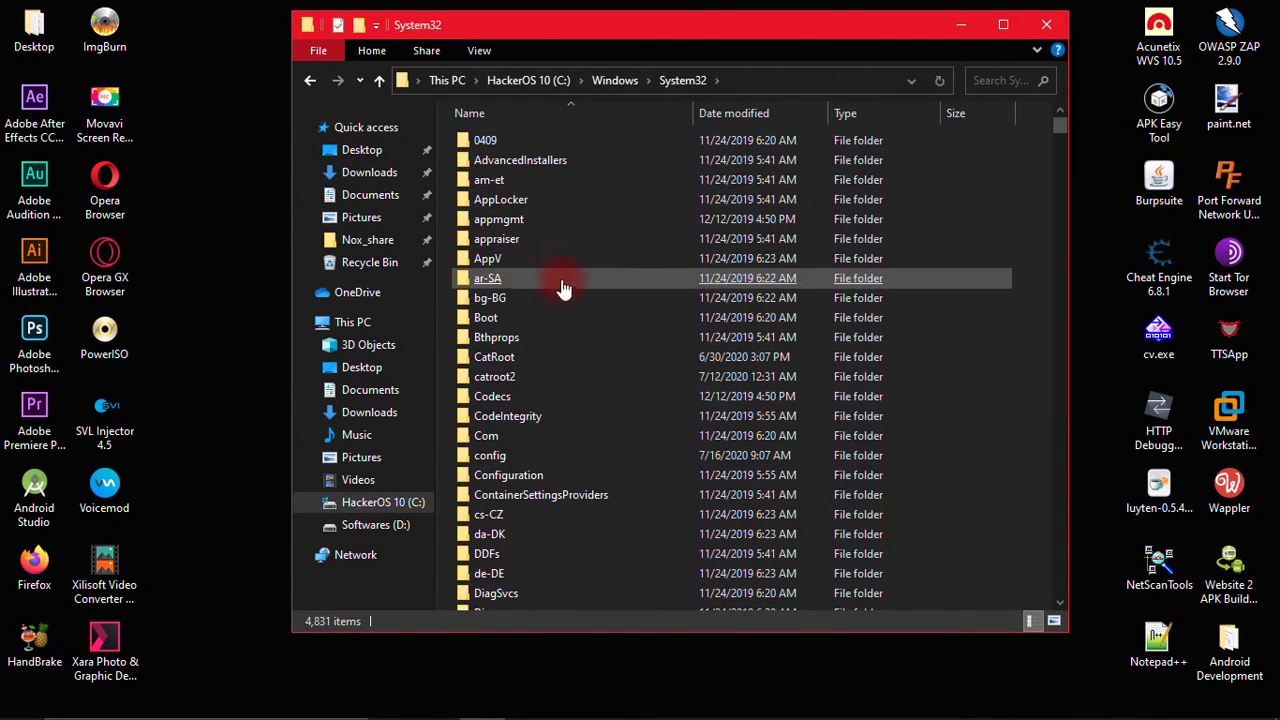
scroll(572, 410, down, 2)
click(570, 446)
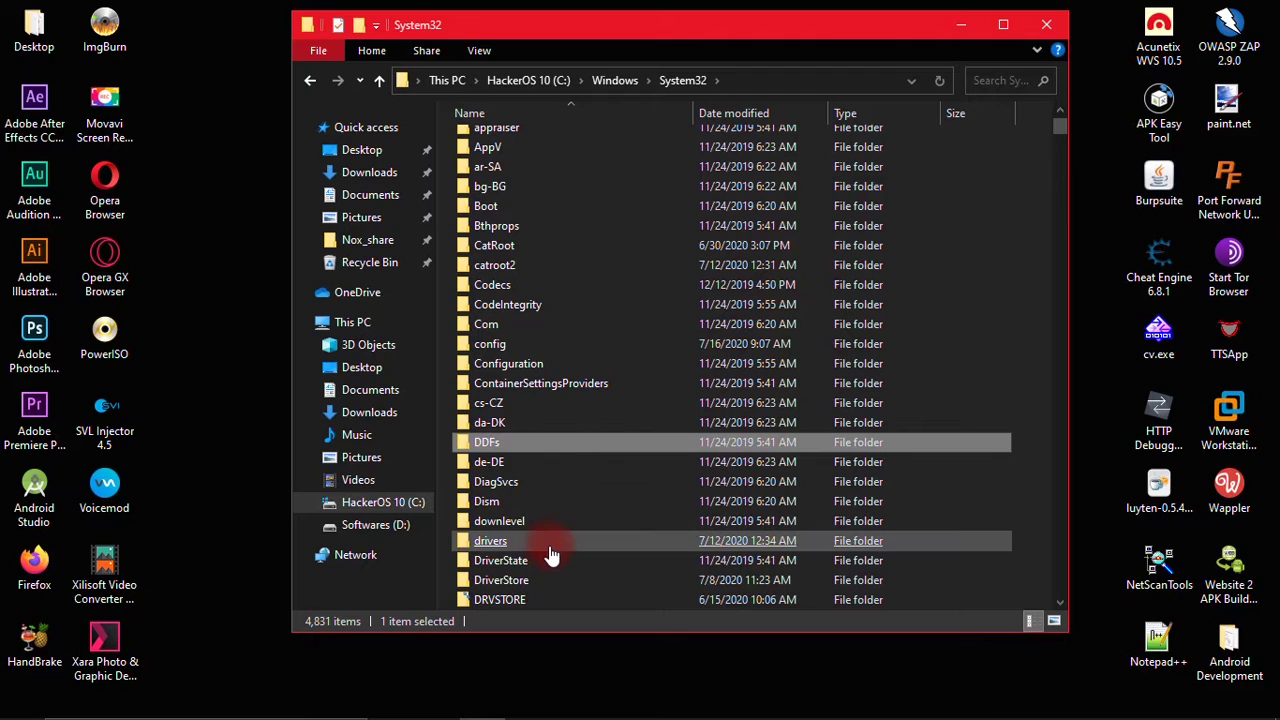
double_click(548, 545)
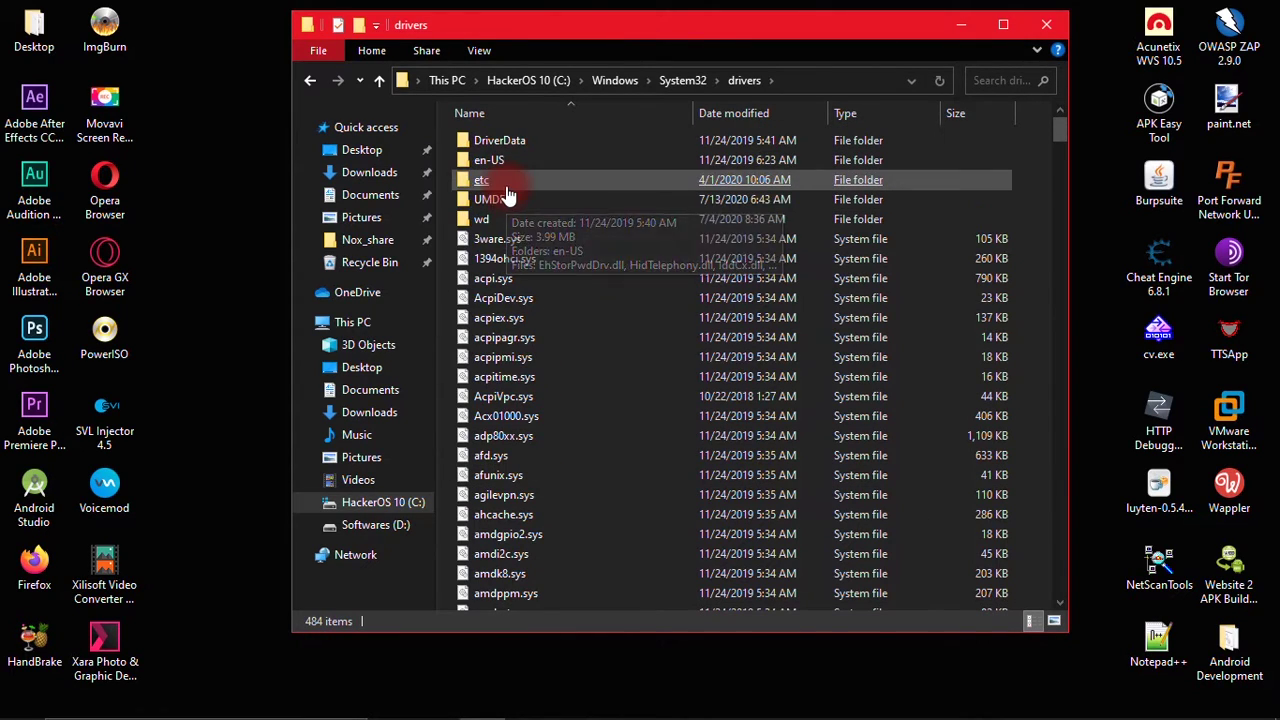
double_click(500, 182)
click(506, 187)
click(619, 312)
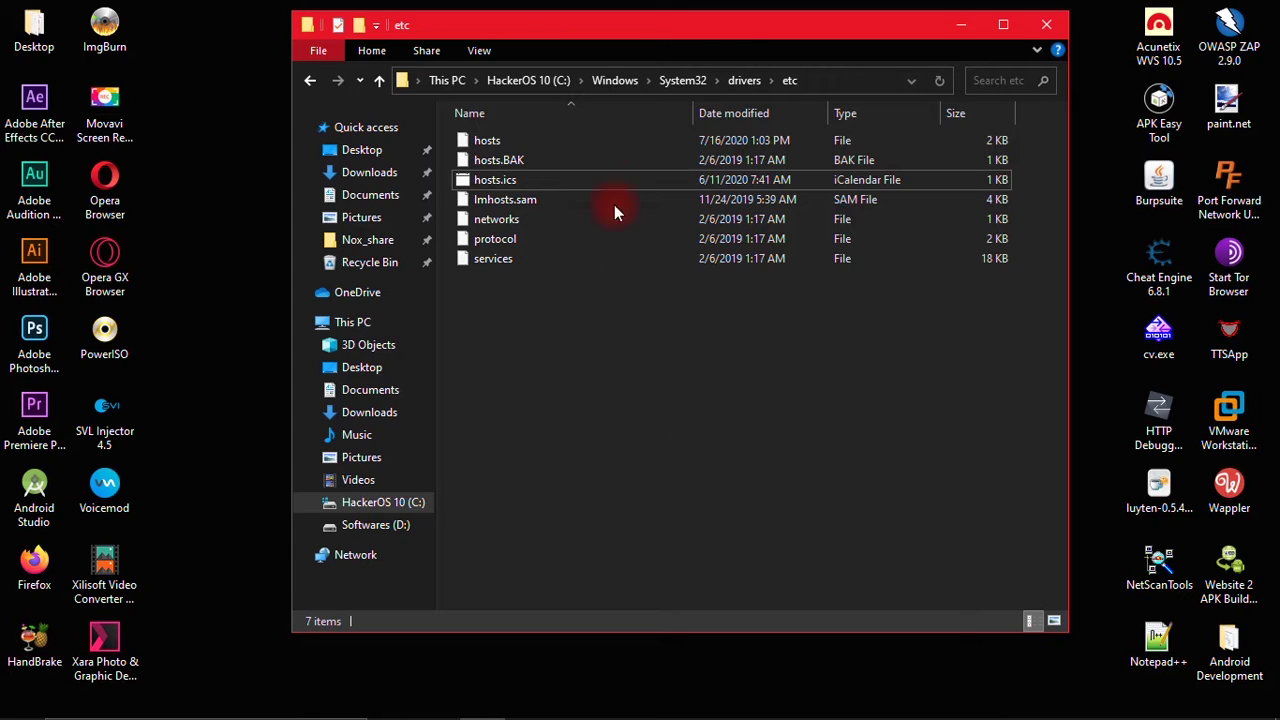
- Open the hosts file with Notepad from the Open with prompt
click(490, 140)
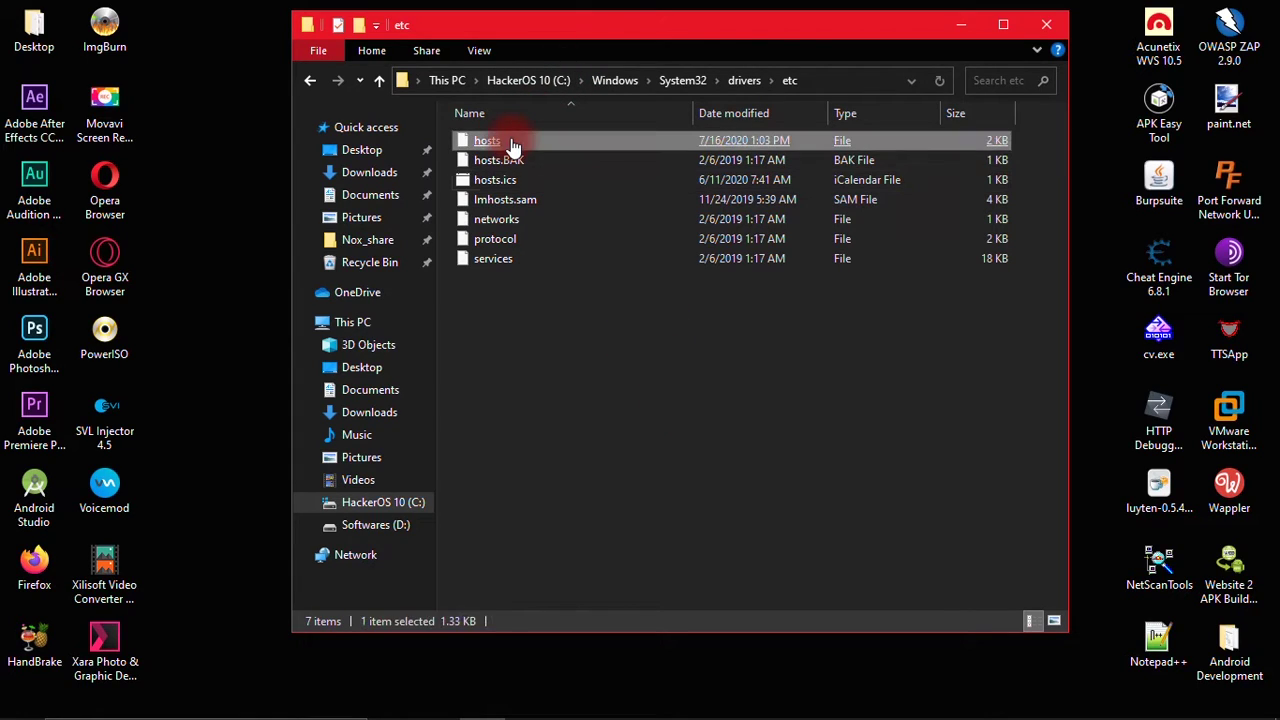
double_click(570, 141)
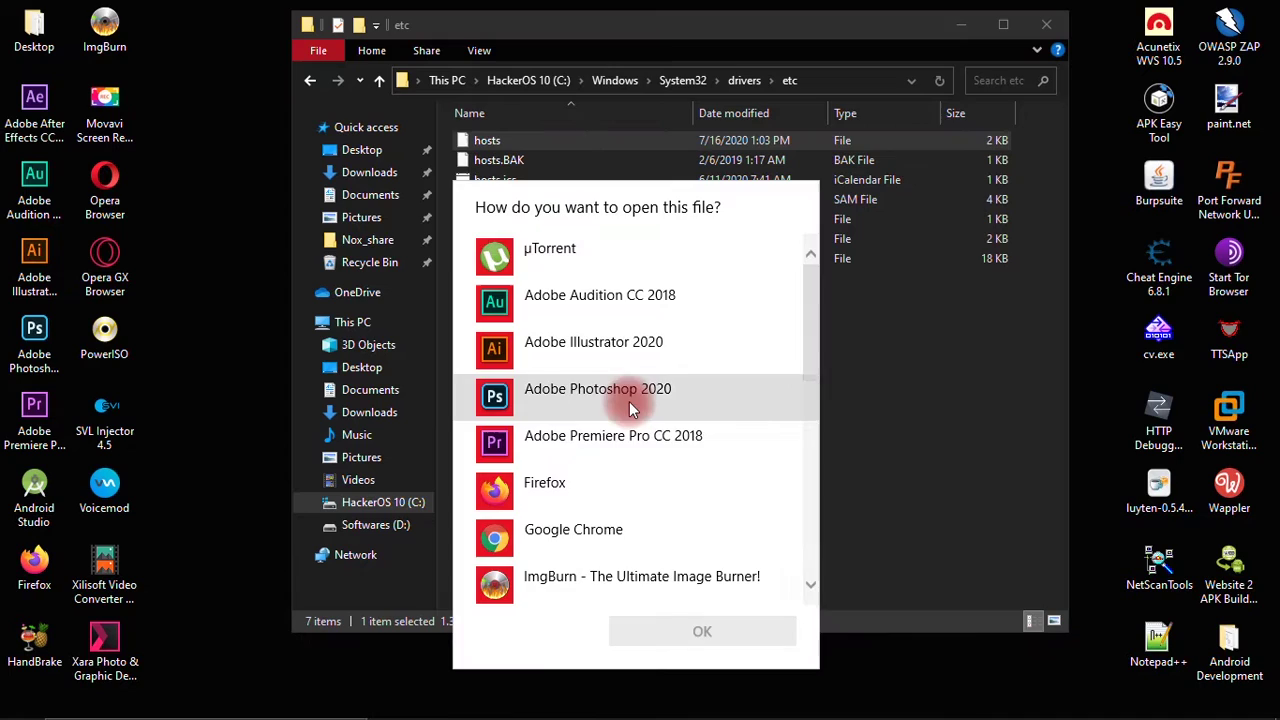
scroll(629, 405, down, 3)
scroll(620, 410, down, 2)
click(570, 450)
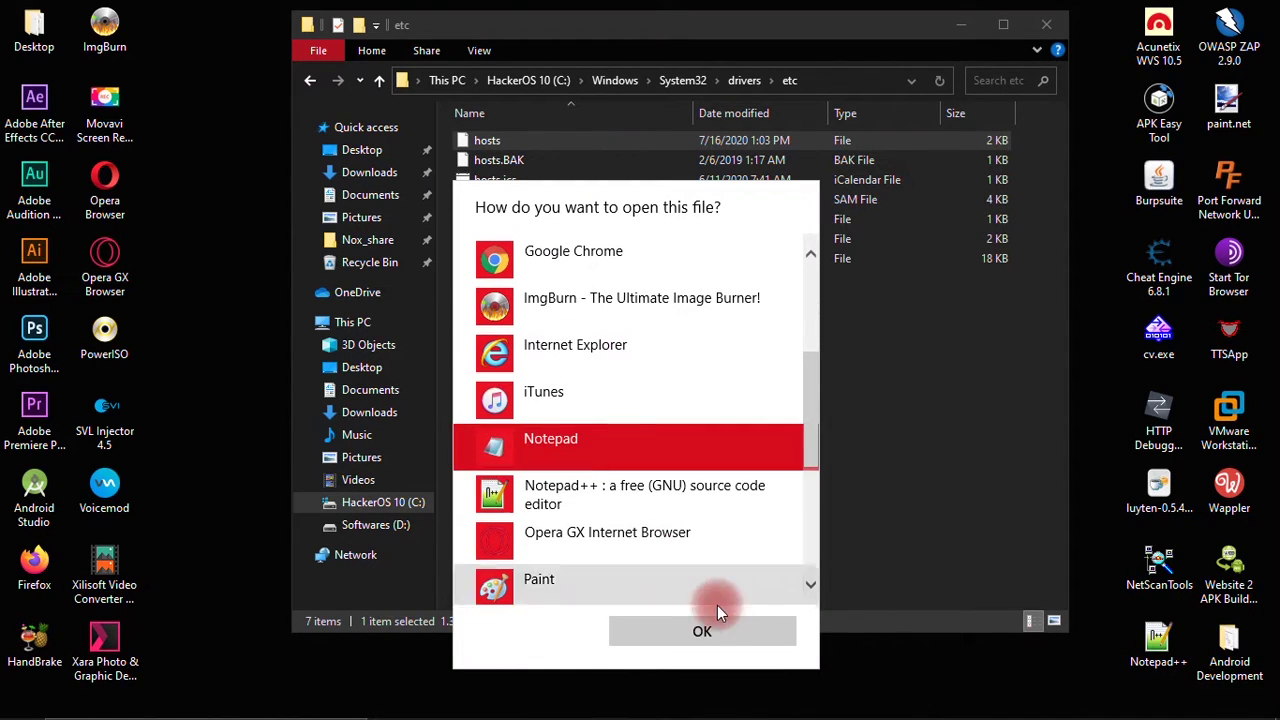
click(720, 626)
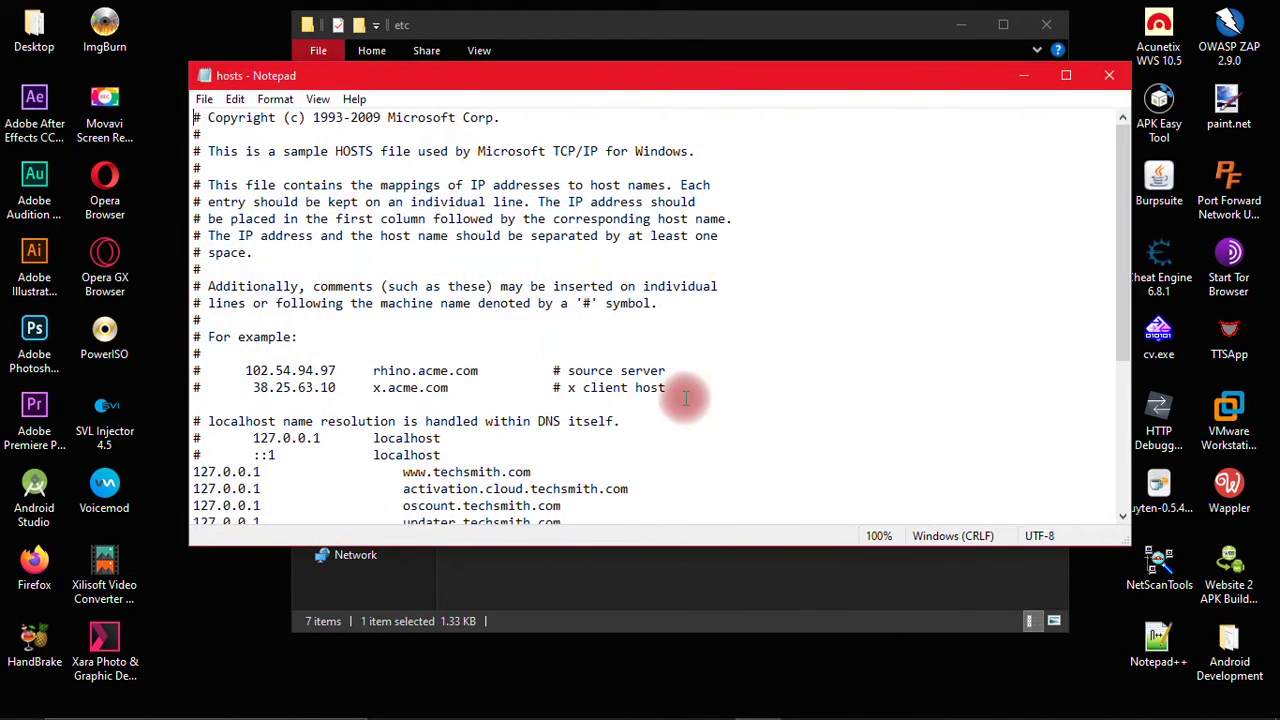
scroll(680, 410, down, 5)
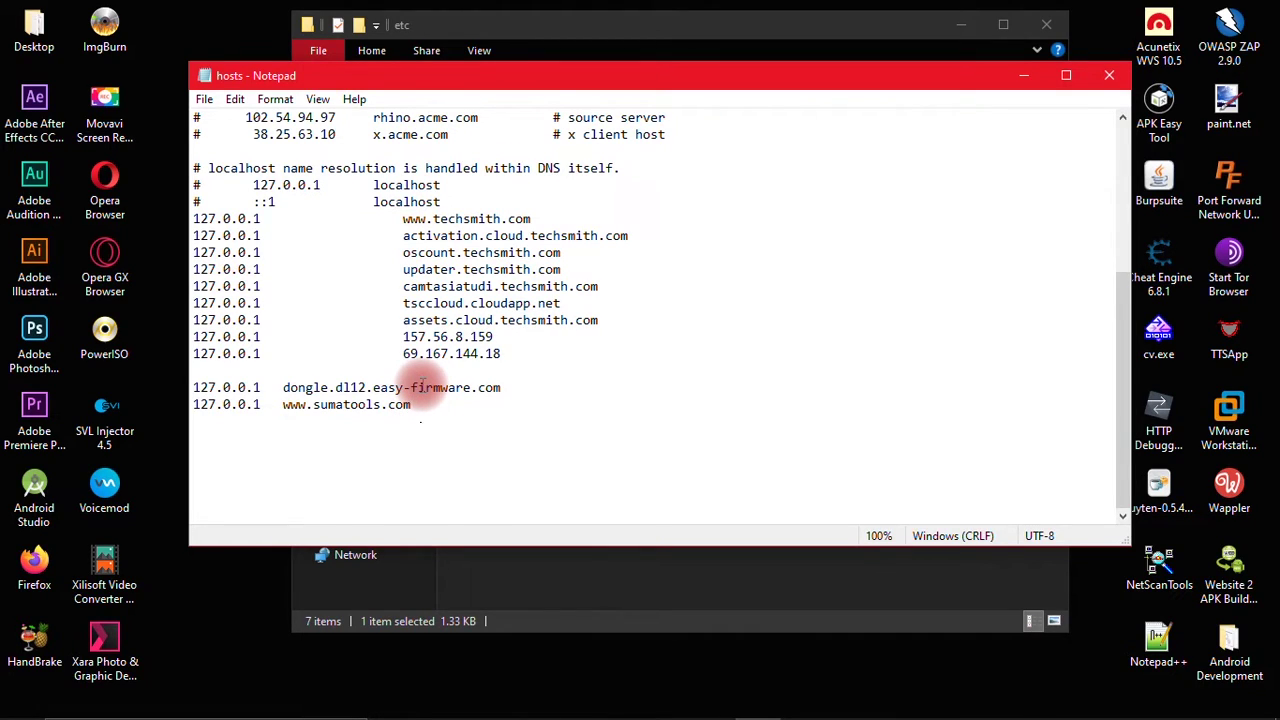
key(Return)
text(127.0.0.2)
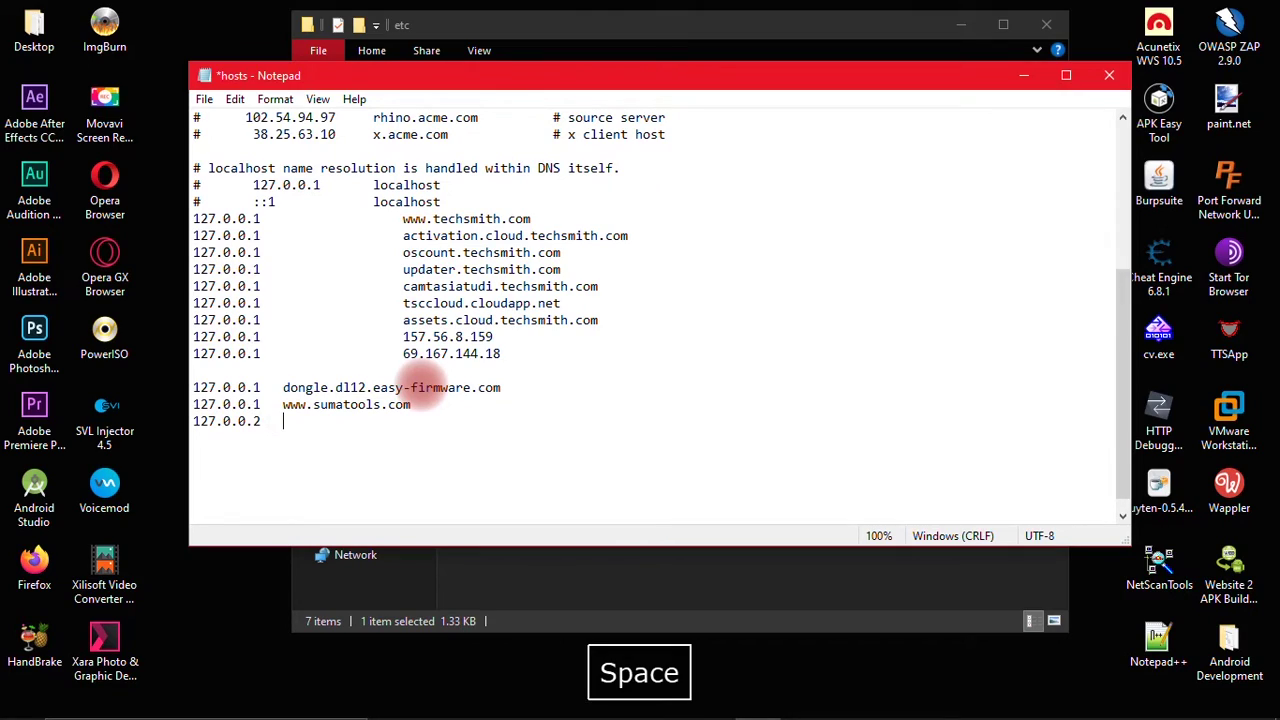
text(www.)
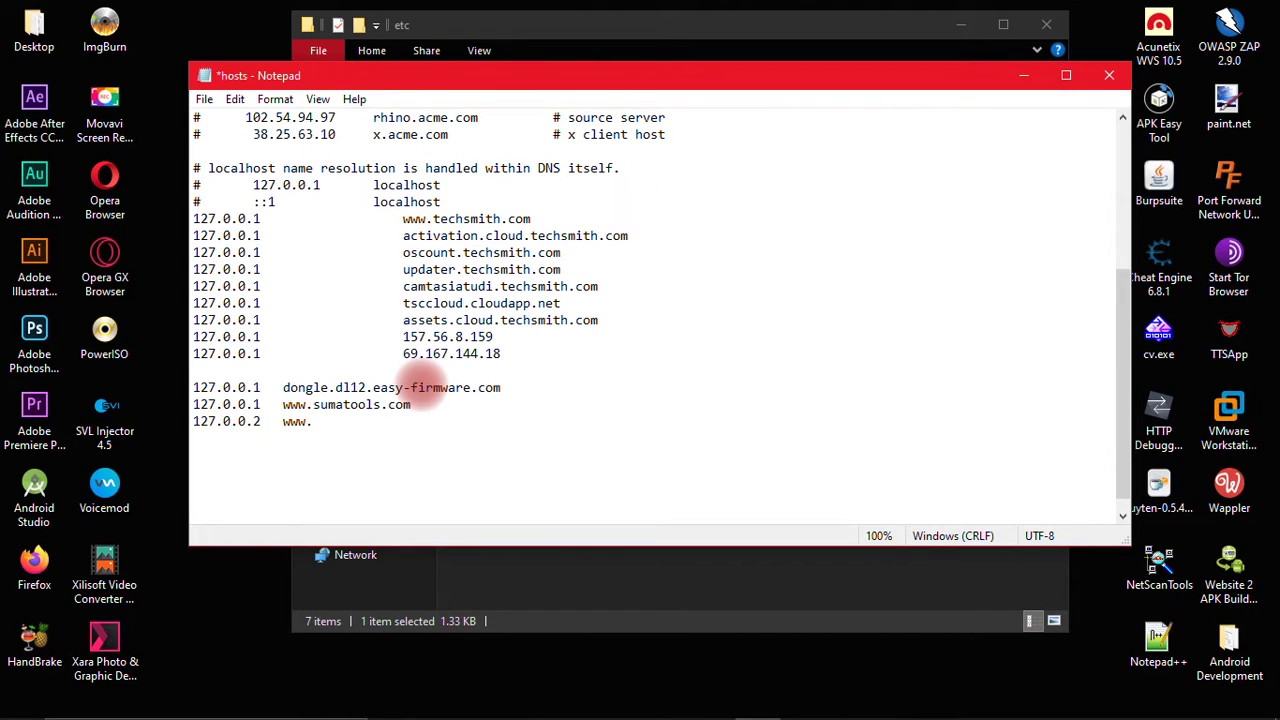
text(youtube.com)
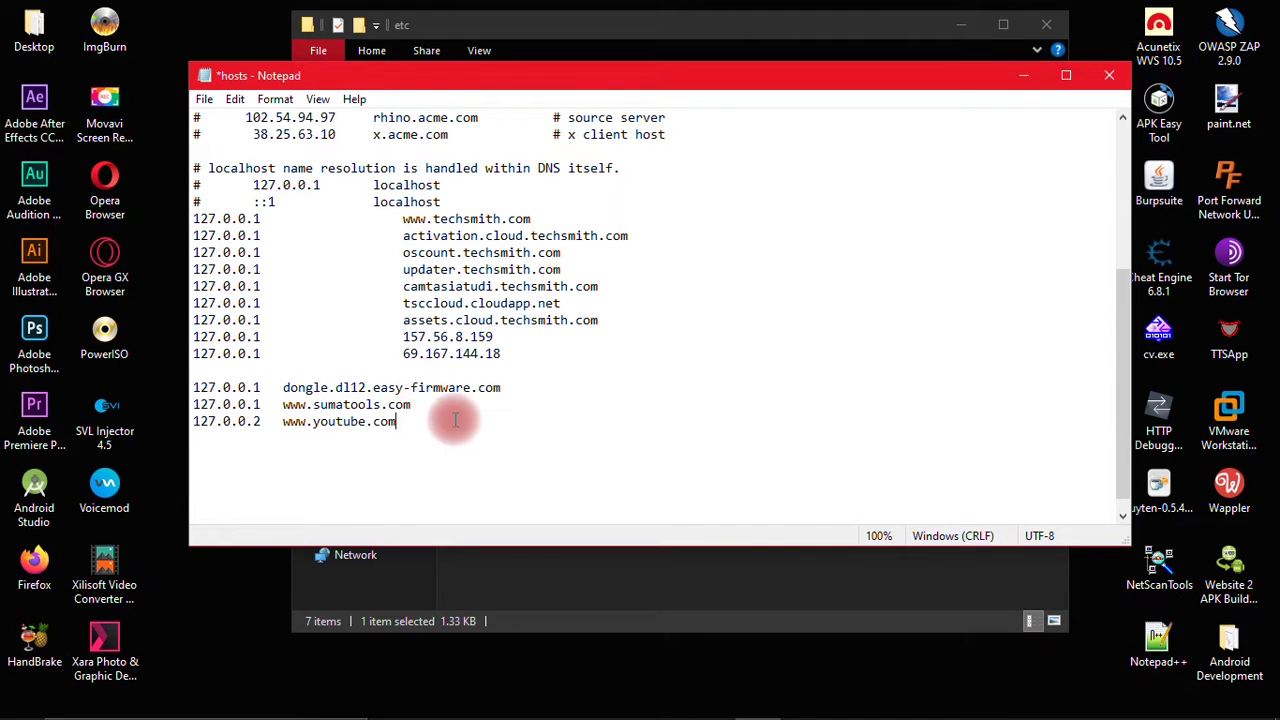
key(ctrl+s)
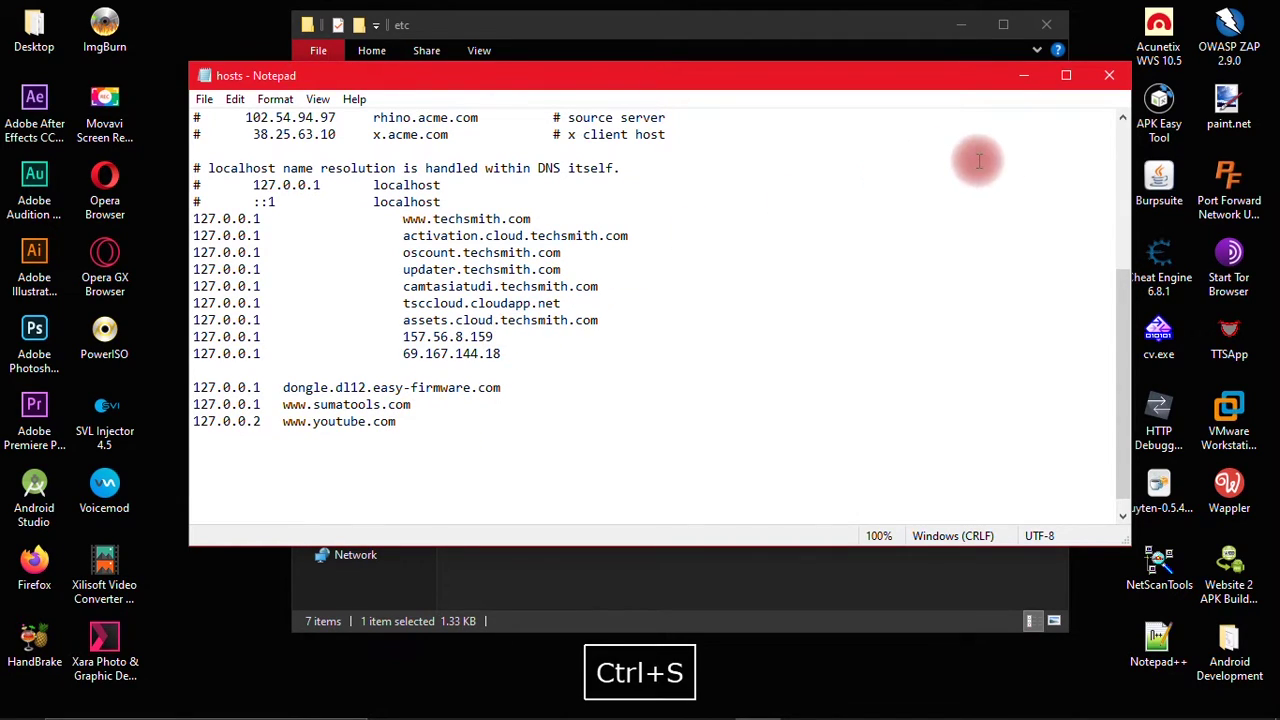
- Close Notepad and reload youtube.com in Chrome, which now shows a not-private error
click(1109, 75)
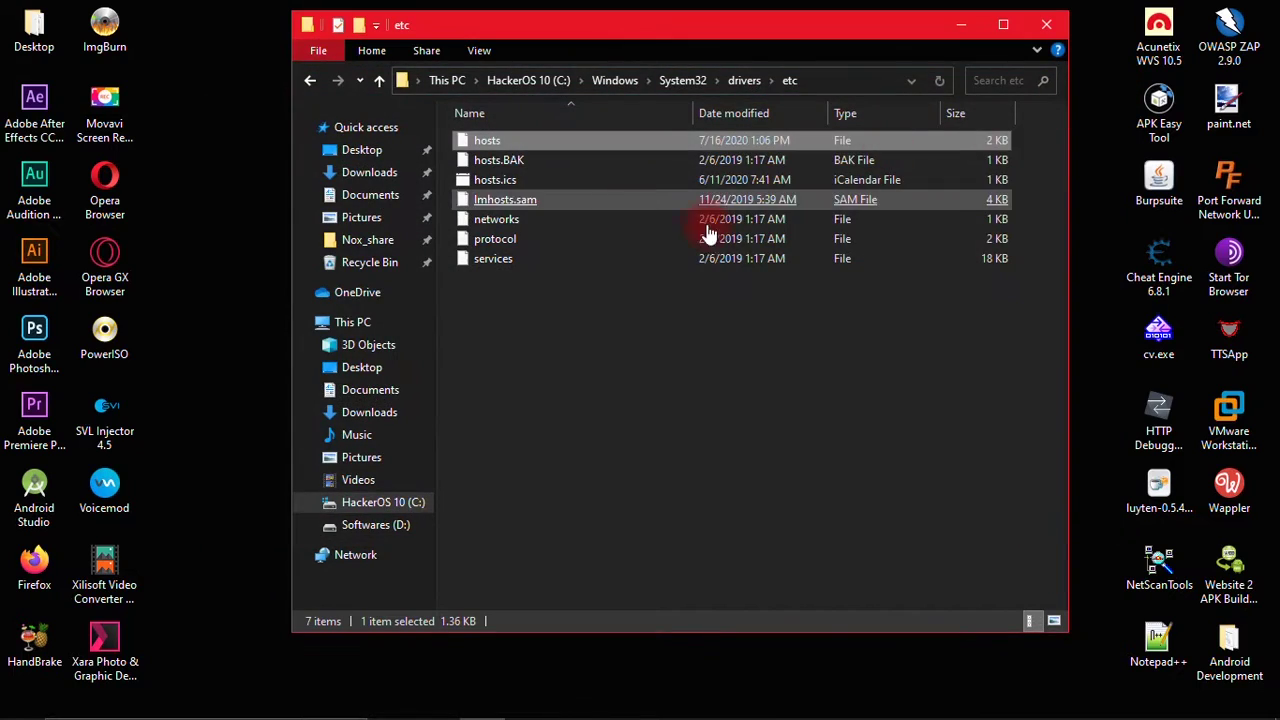
click(734, 371)
click(668, 702)
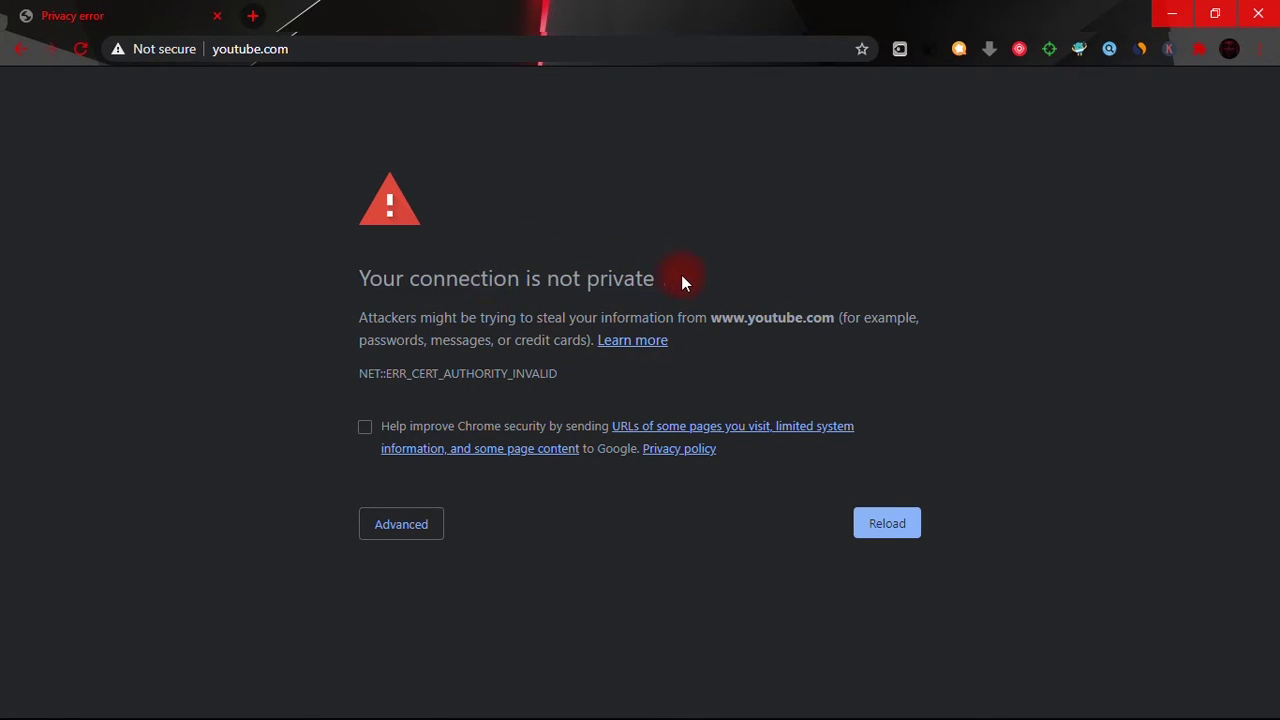
key(F5)
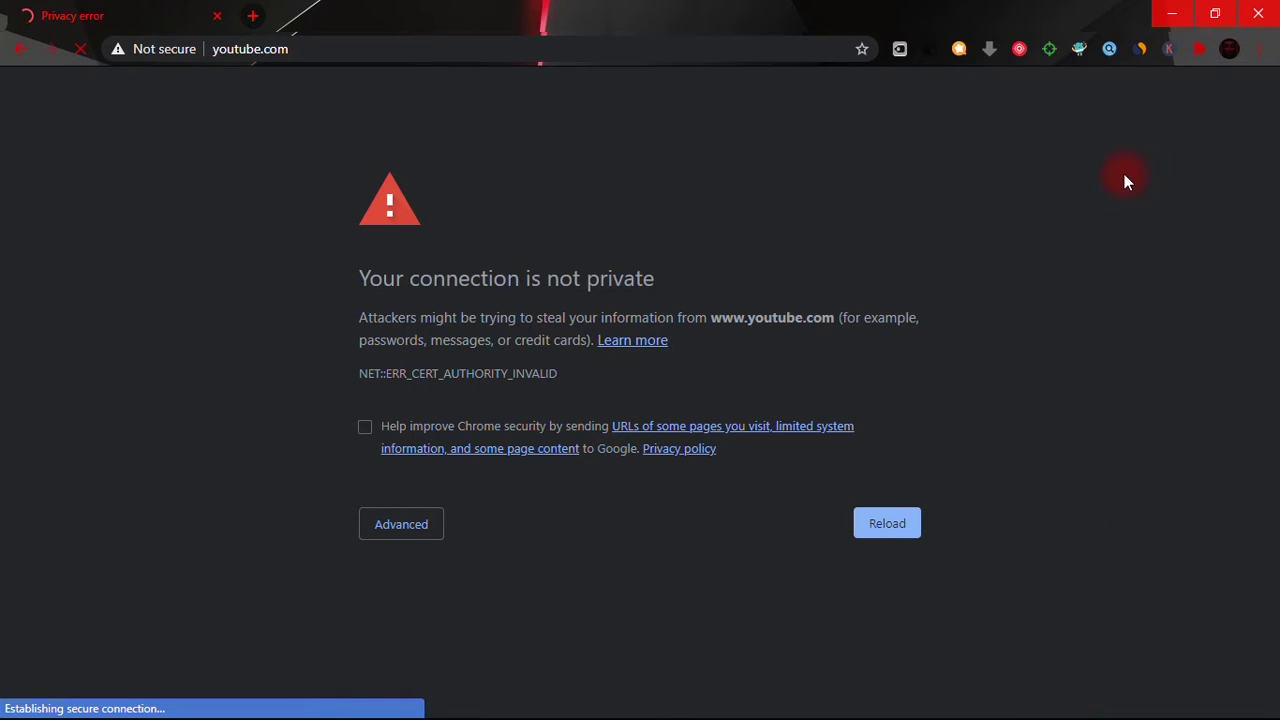
- Check the network connection status, then minimize Chrome again
click(1184, 19)
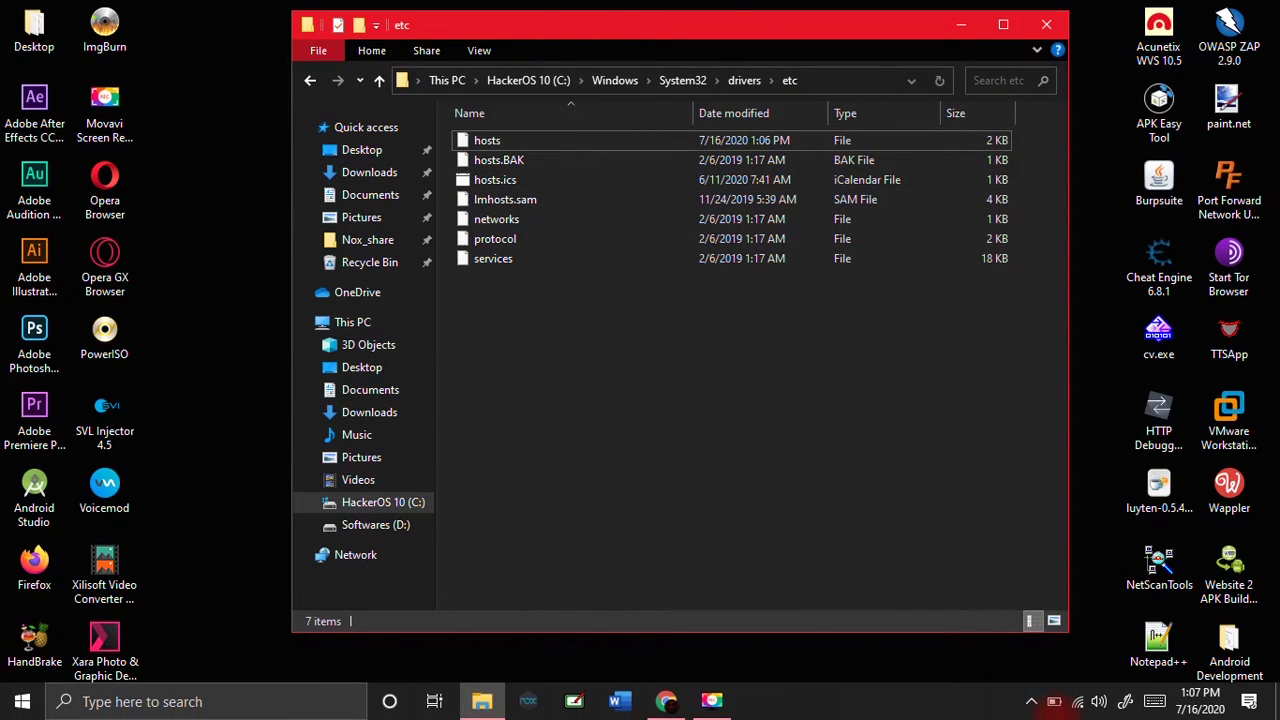
click(1078, 702)
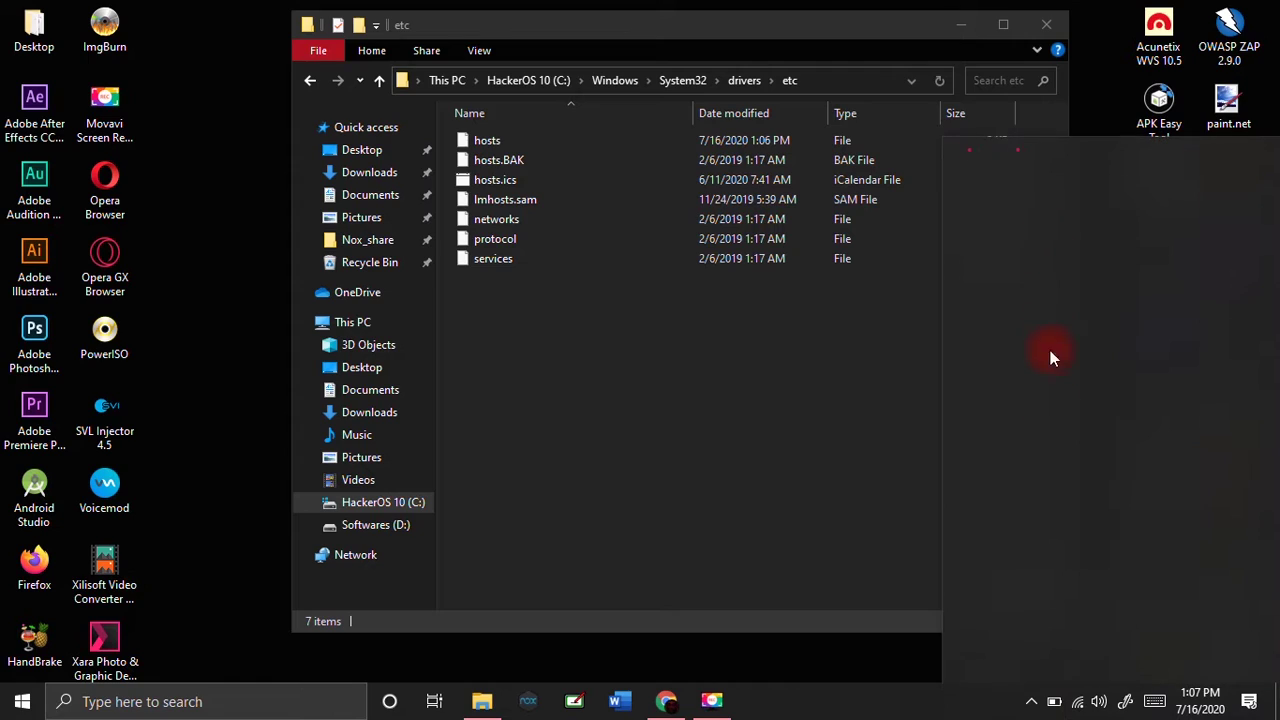
click(652, 369)
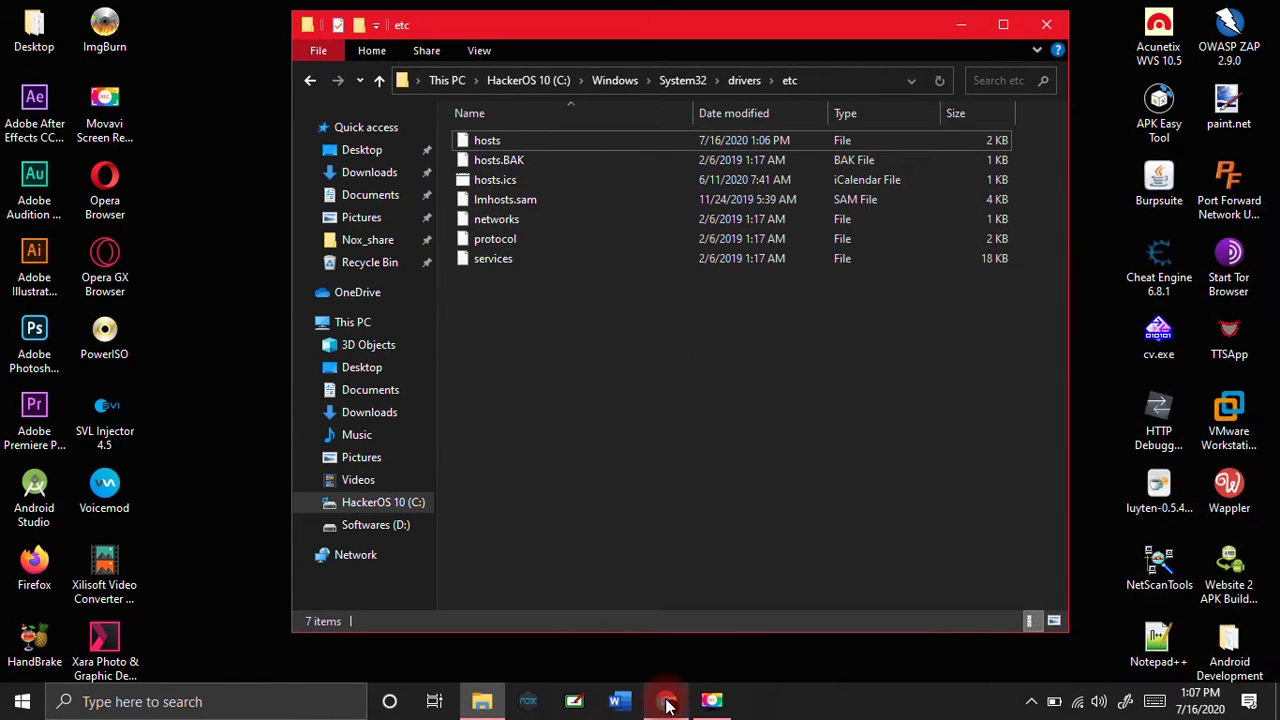
click(666, 701)
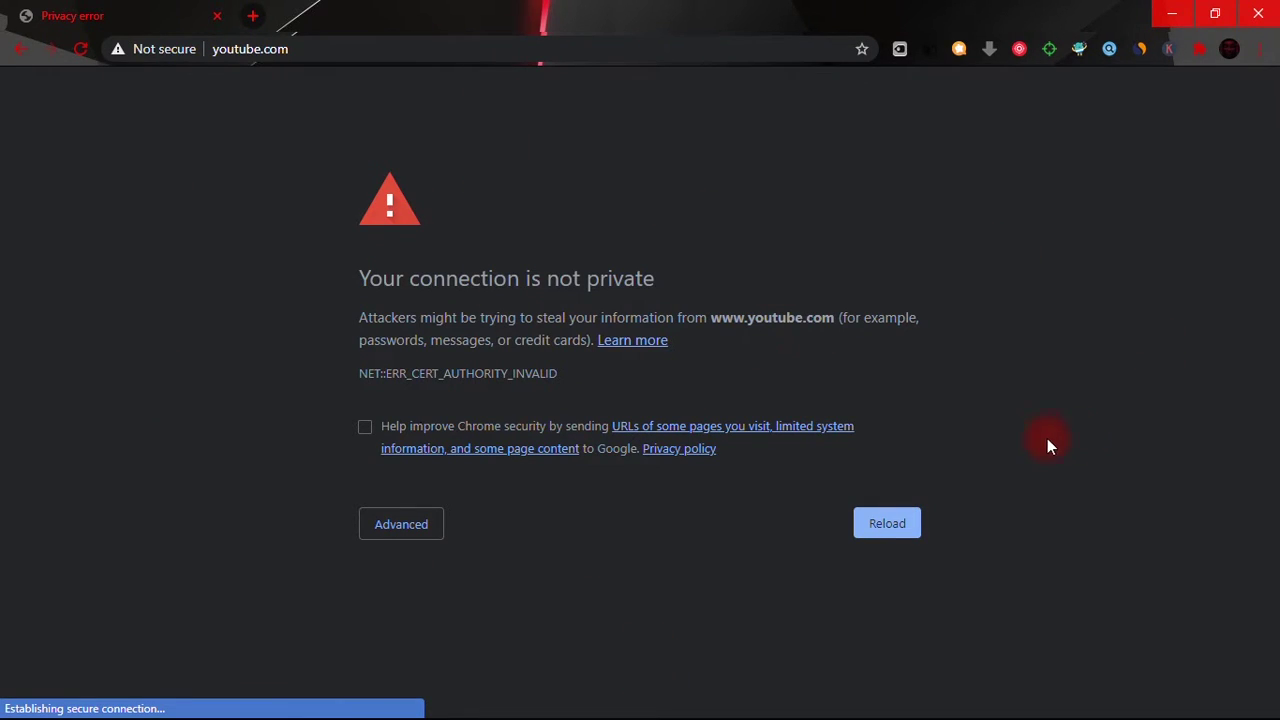
click(1172, 14)
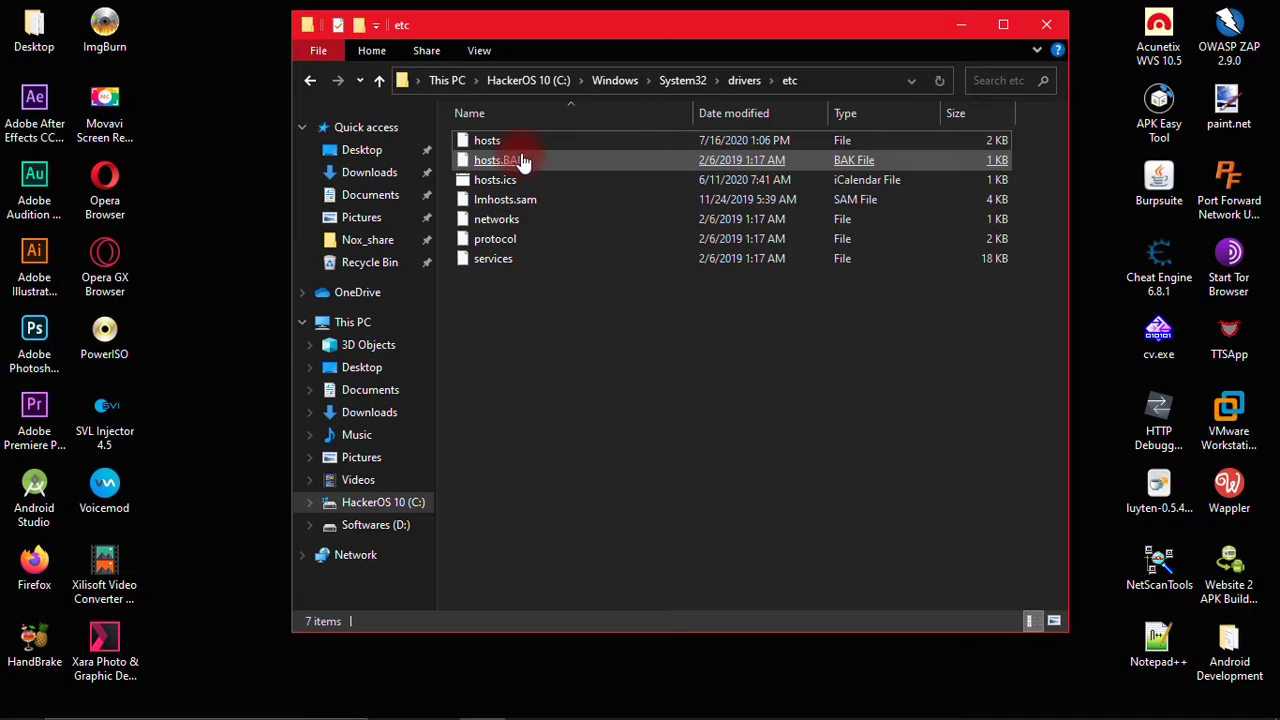
- Reopen the hosts file in Notepad via the Open with prompt
click(488, 140)
key(Return)
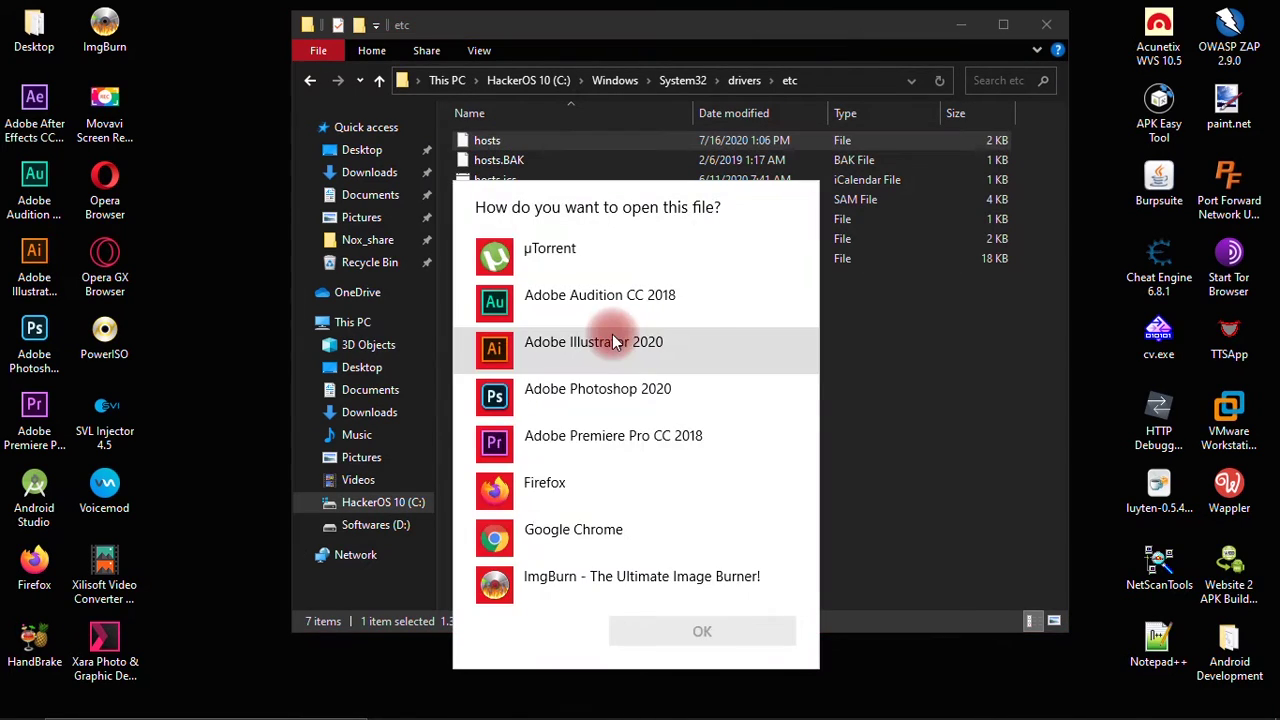
scroll(613, 335, down, 3)
click(578, 445)
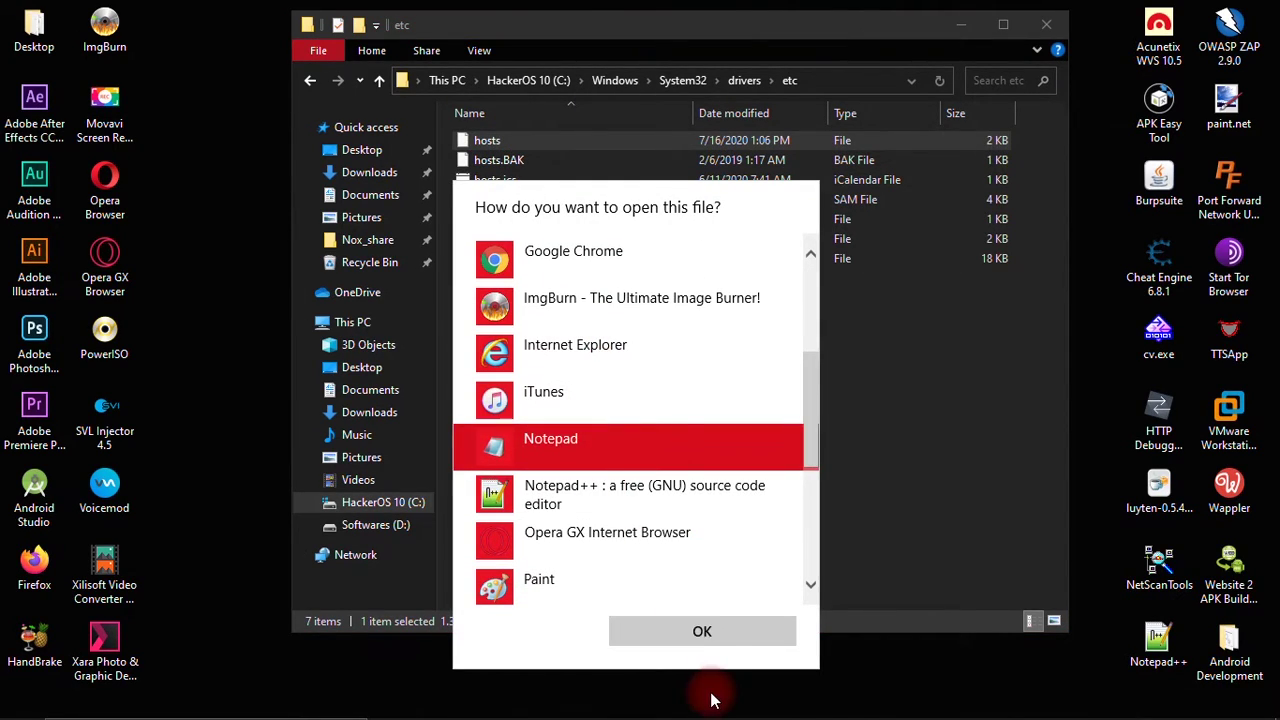
click(715, 635)
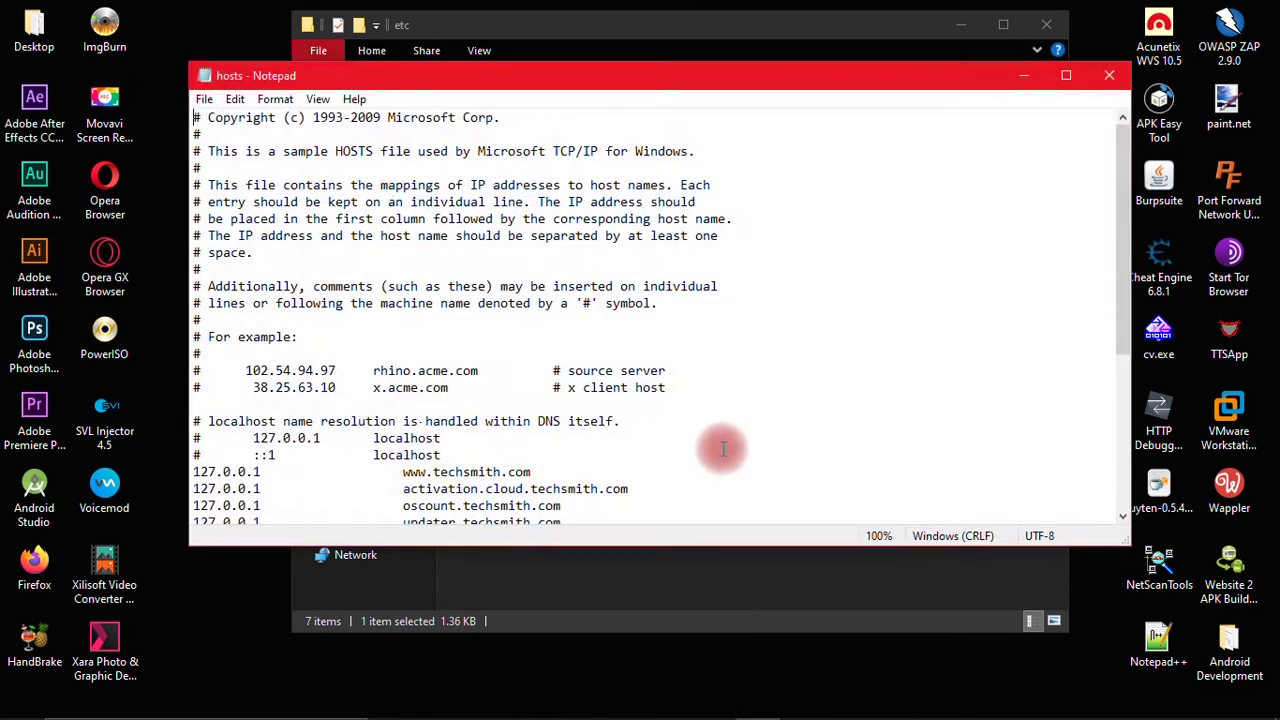
scroll(680, 430, down, 6)
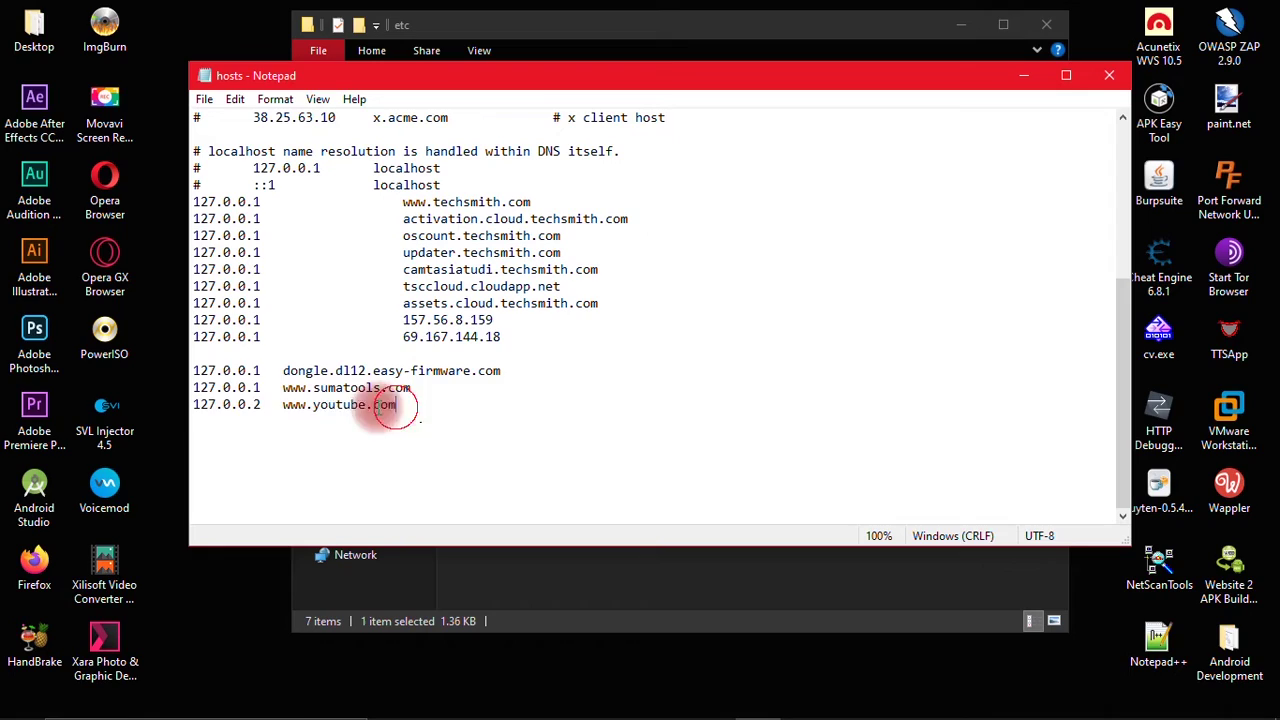
drag(398, 405, 192, 405)
key(BackSpace)
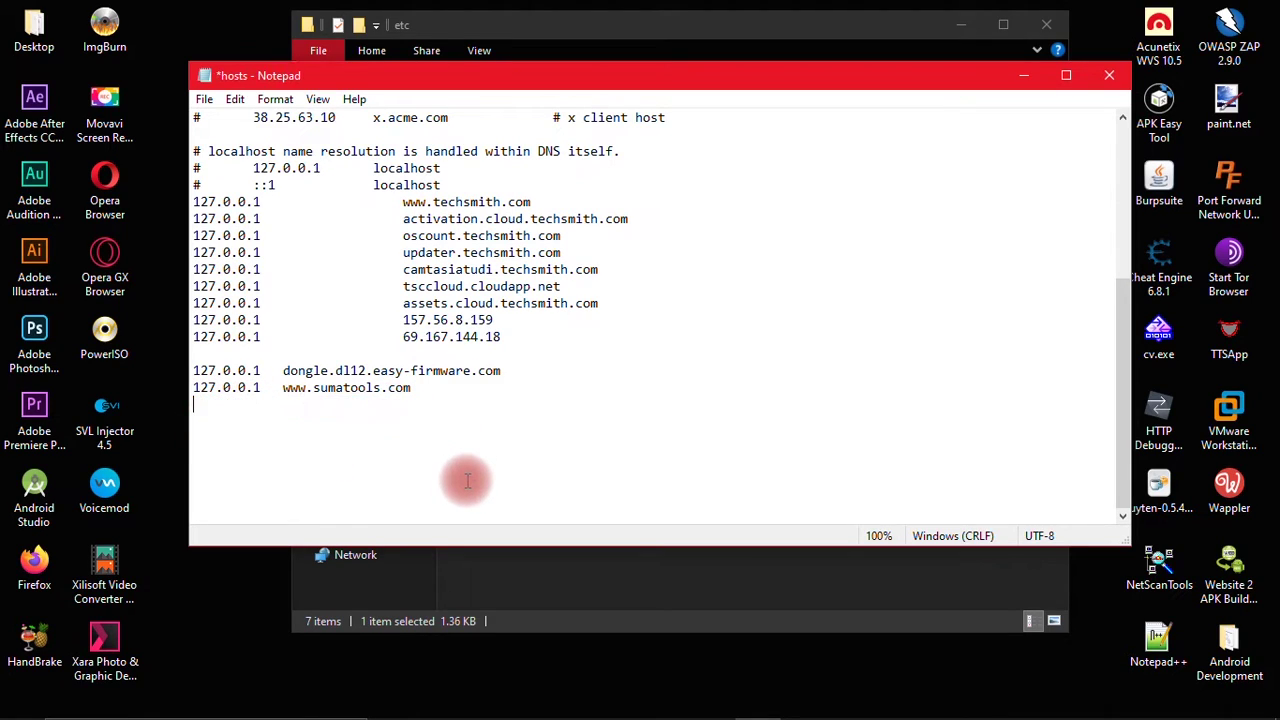
key(BackSpace)
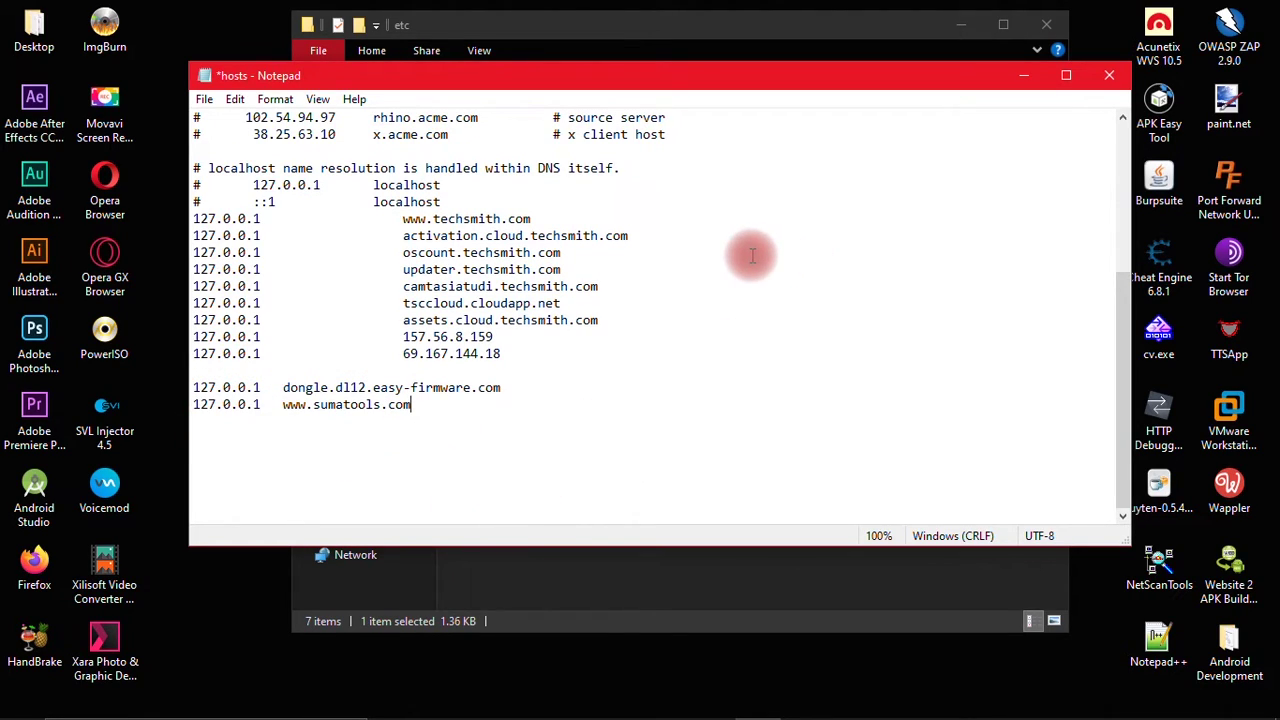
key(ctrl+s)
click(1109, 75)
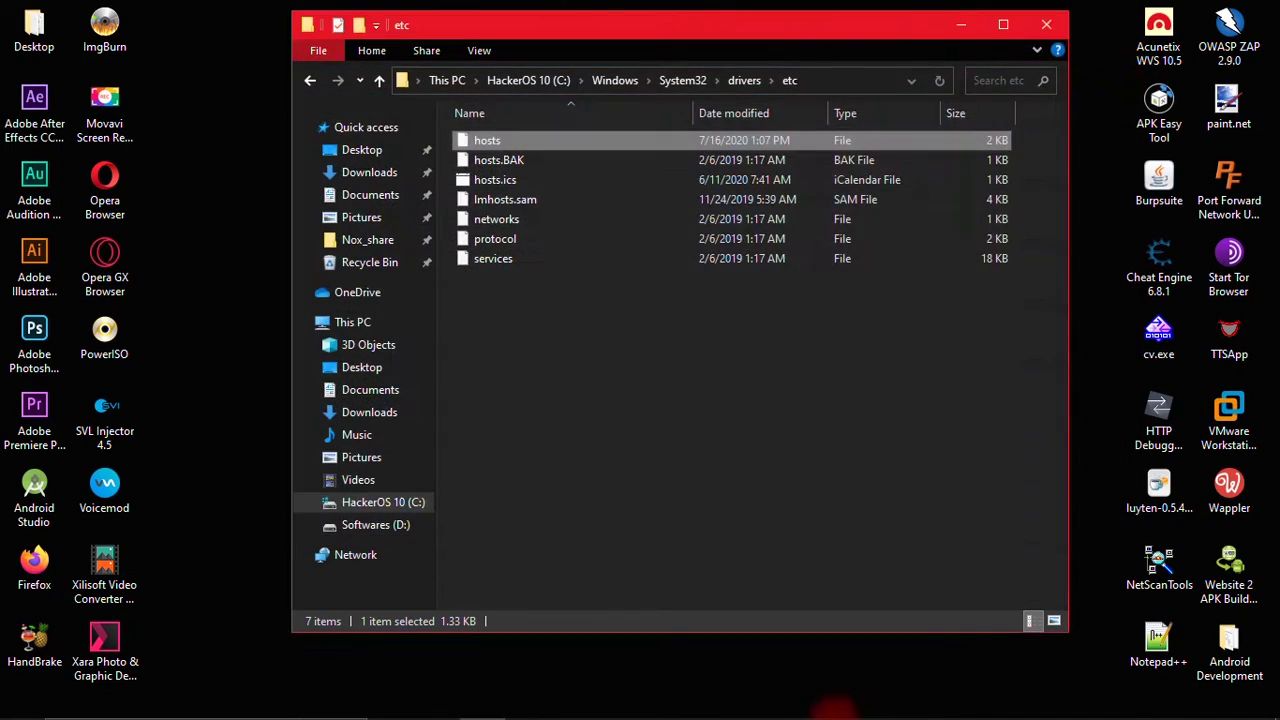
- Reload youtube.com in Chrome until it loads, then close Chrome and the etc folder
click(668, 700)
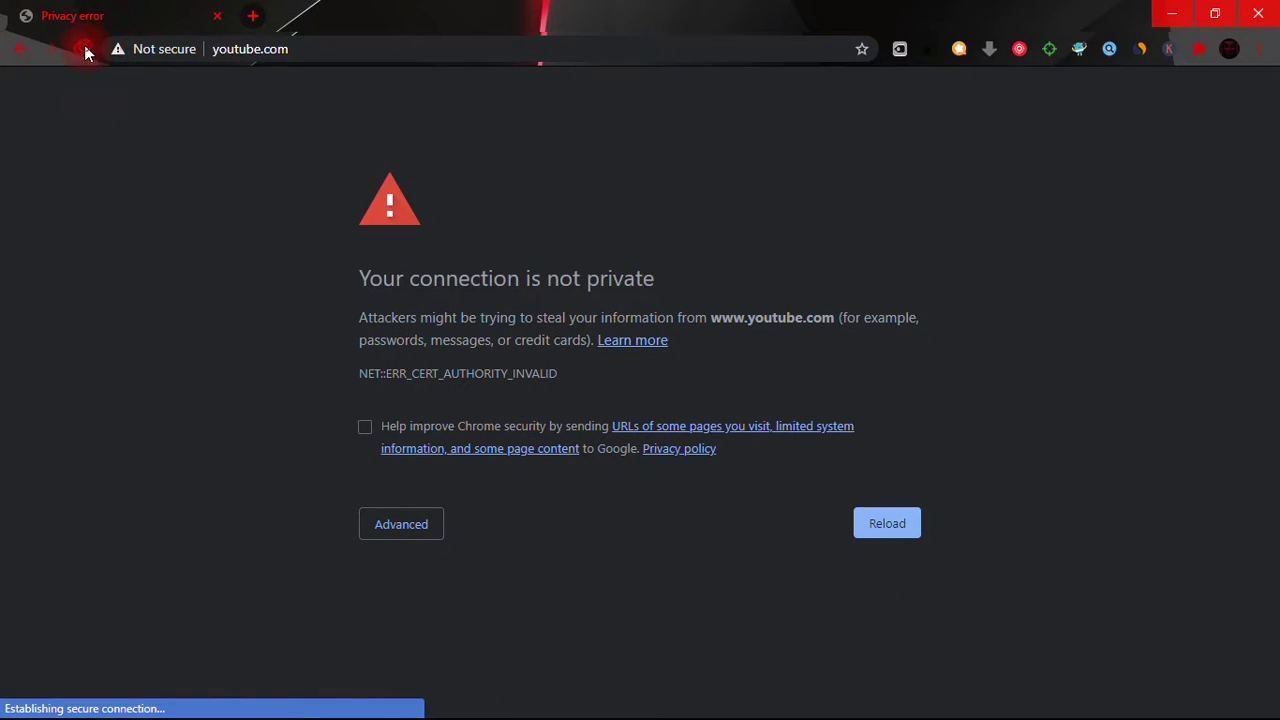
click(85, 52)
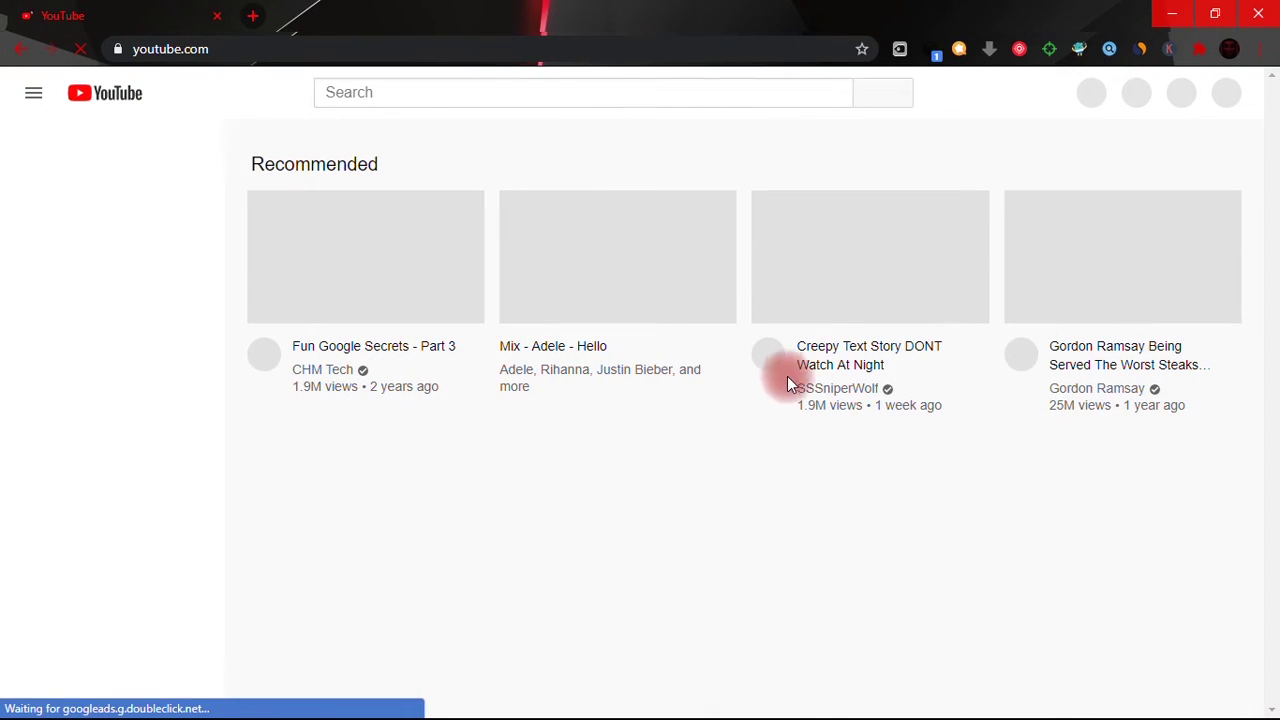
click(1172, 12)
click(1050, 25)
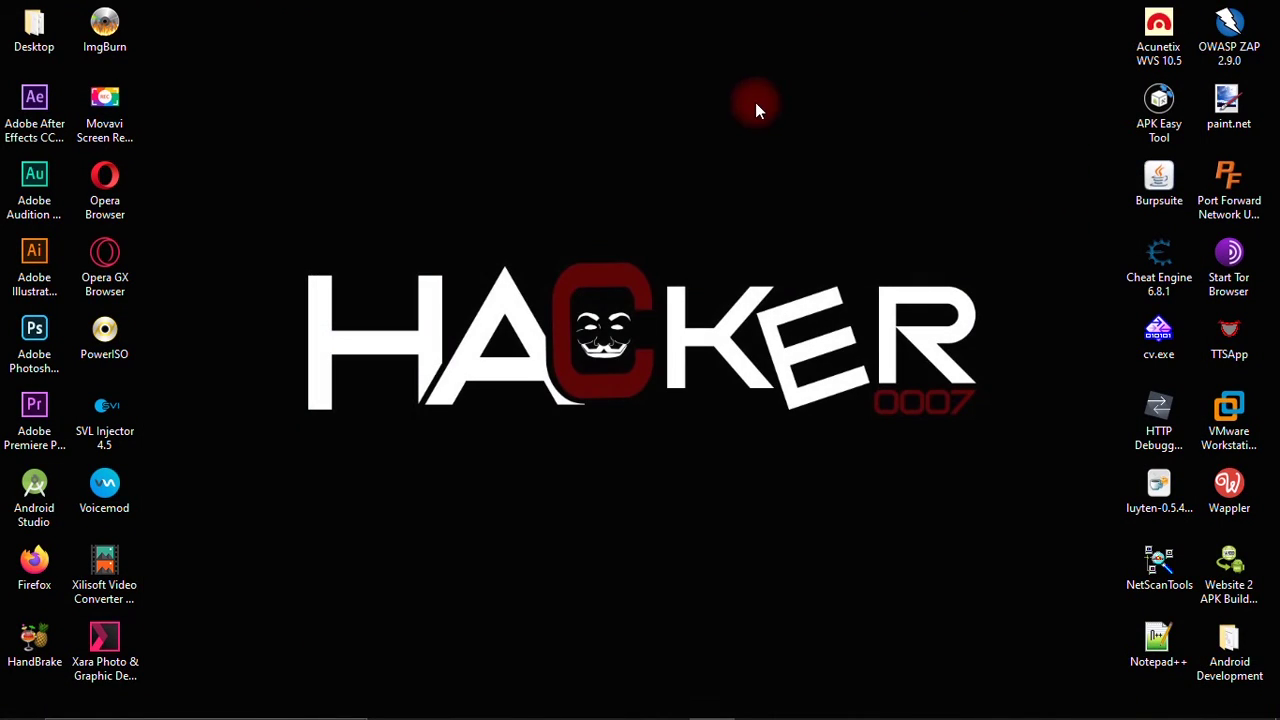